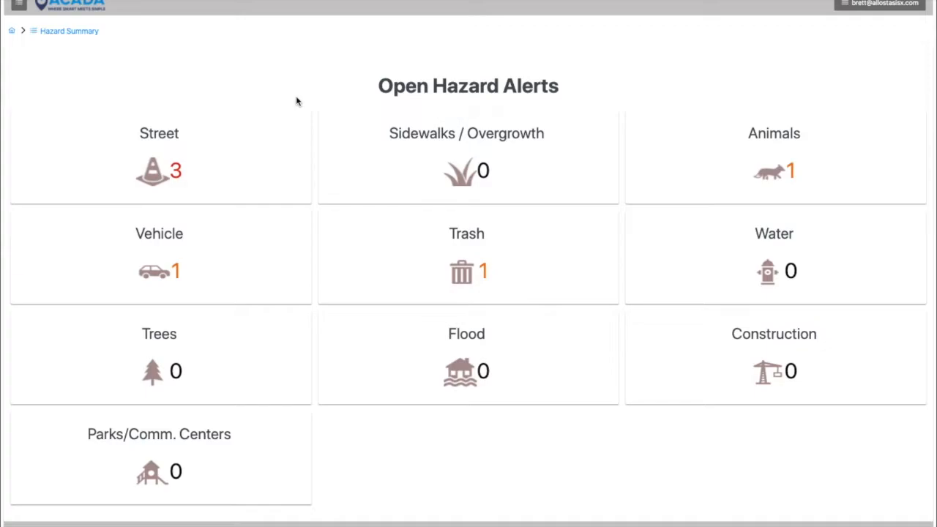
# Open the details of the abandoned vehicle alert in the Vehicle hazard category and start a service request from it.
pyautogui.click(175, 271)
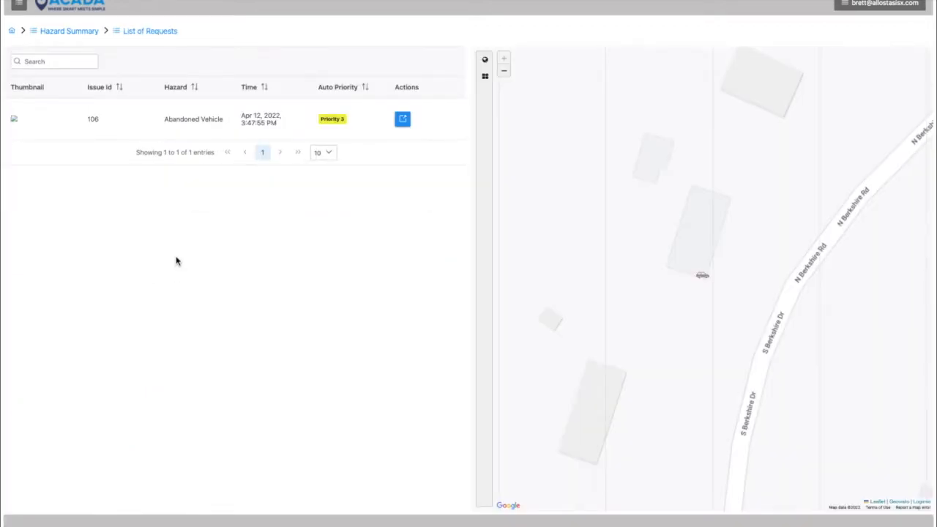
pyautogui.click(139, 126)
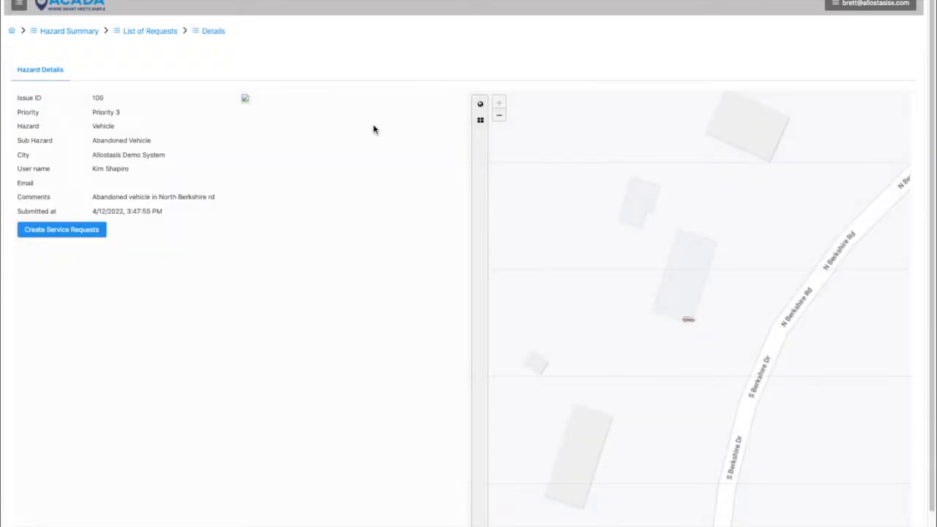
pyautogui.click(61, 228)
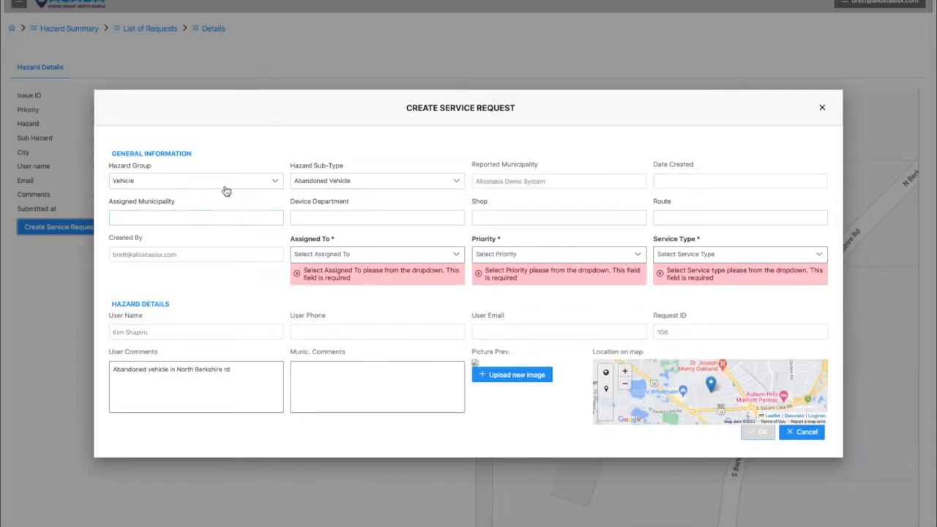
# Assign the service request to the fourth listed staff member, with priority Priority 4 and service type Inspect.
pyautogui.click(359, 256)
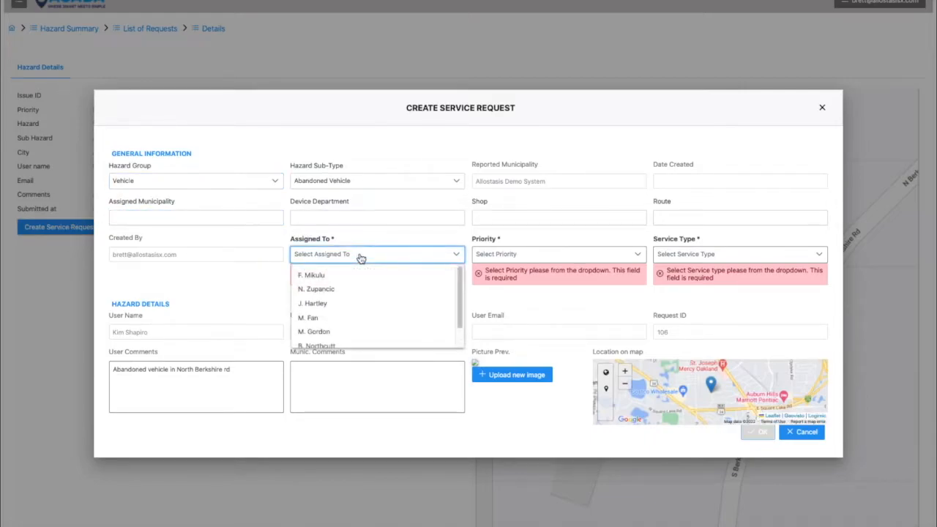
pyautogui.click(327, 317)
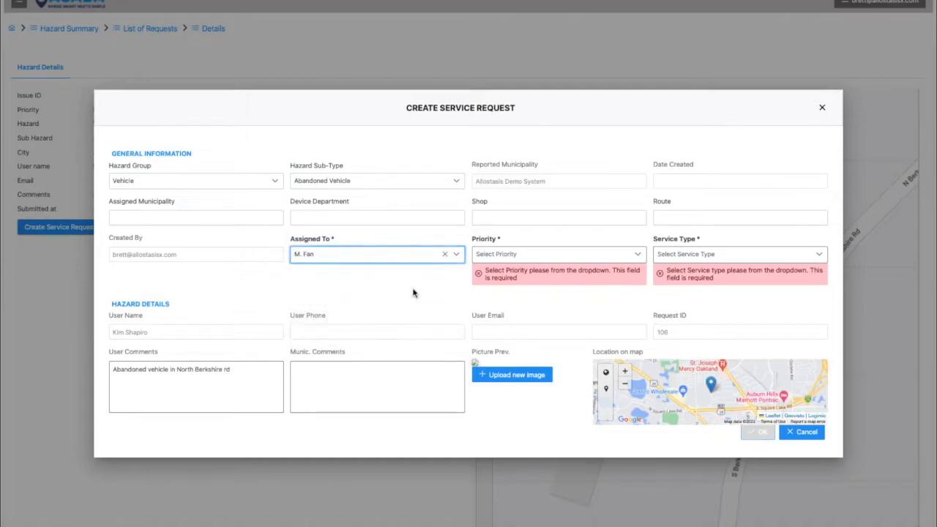
pyautogui.click(514, 257)
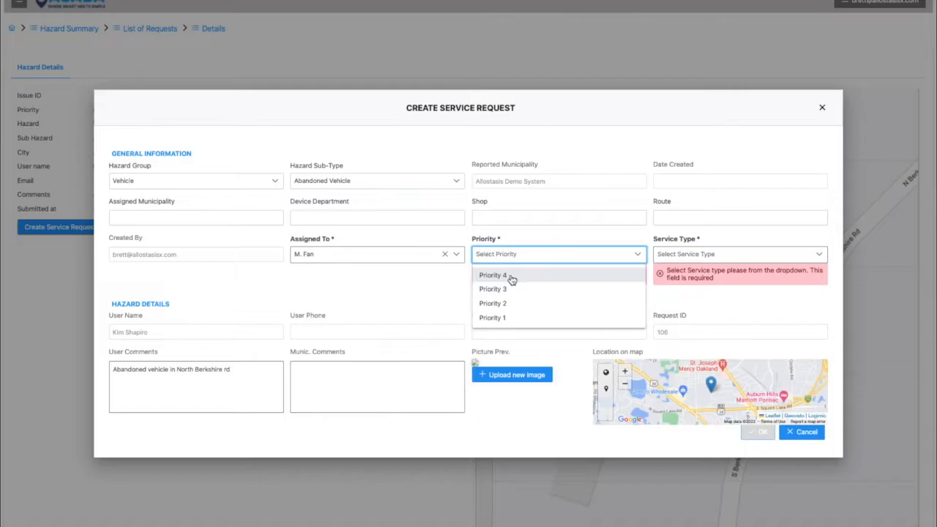
pyautogui.click(511, 278)
pyautogui.click(678, 256)
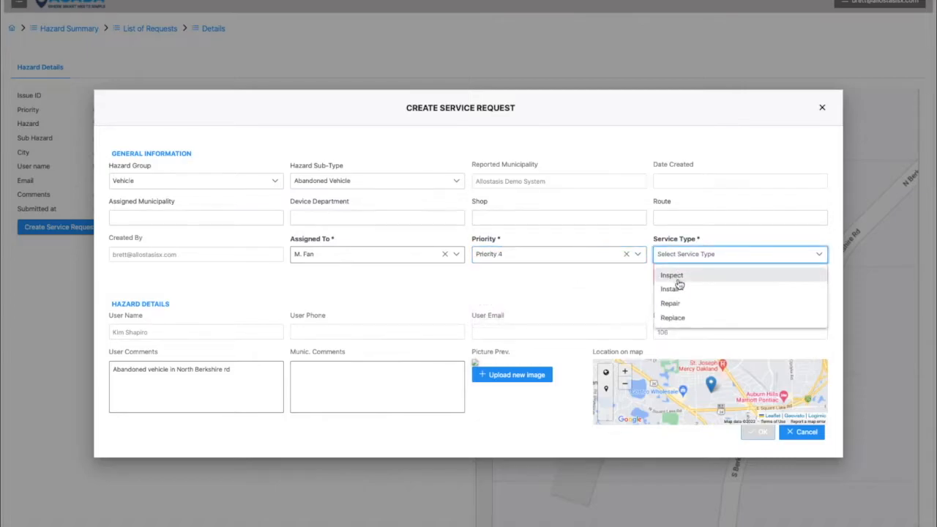
pyautogui.click(672, 276)
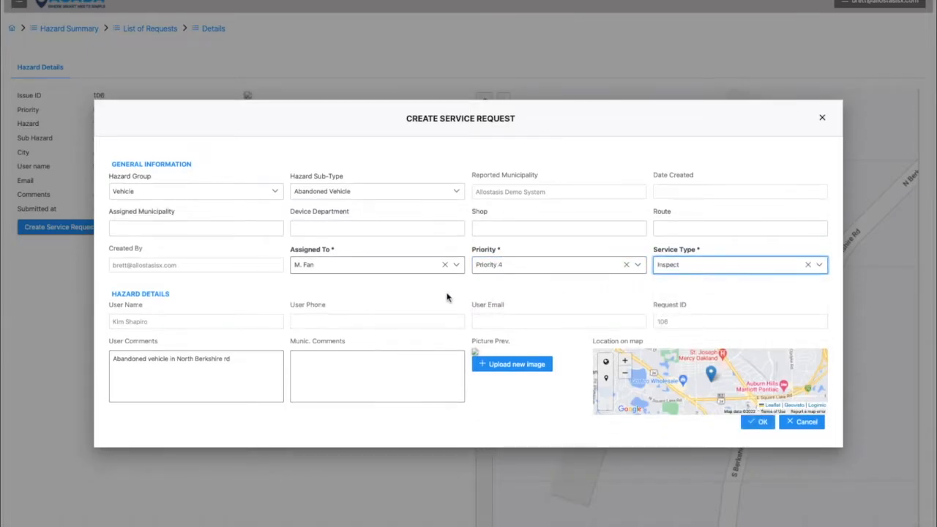
# Add the municipal comment "Comments here.", relocate the map pin to where N Berkshire Rd meets Woodward Ave, and submit the request.
pyautogui.click(328, 361)
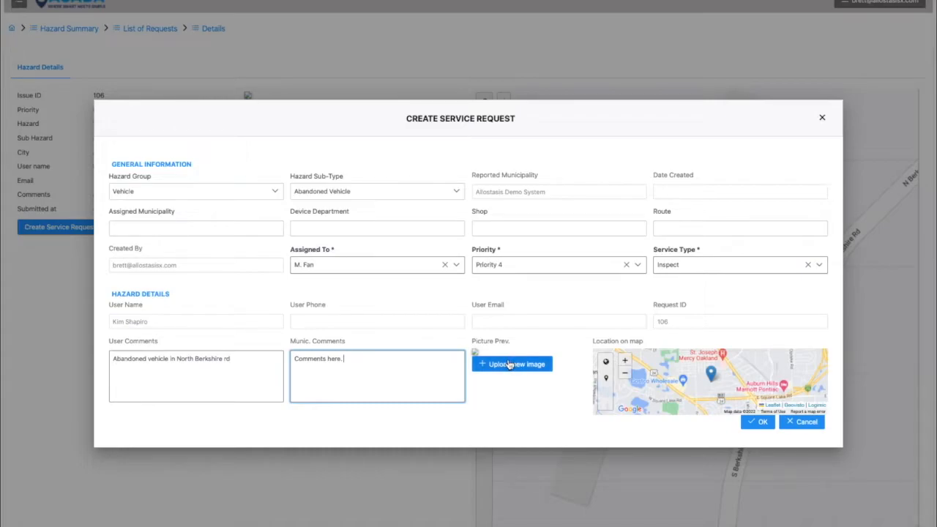
pyautogui.click(151, 230)
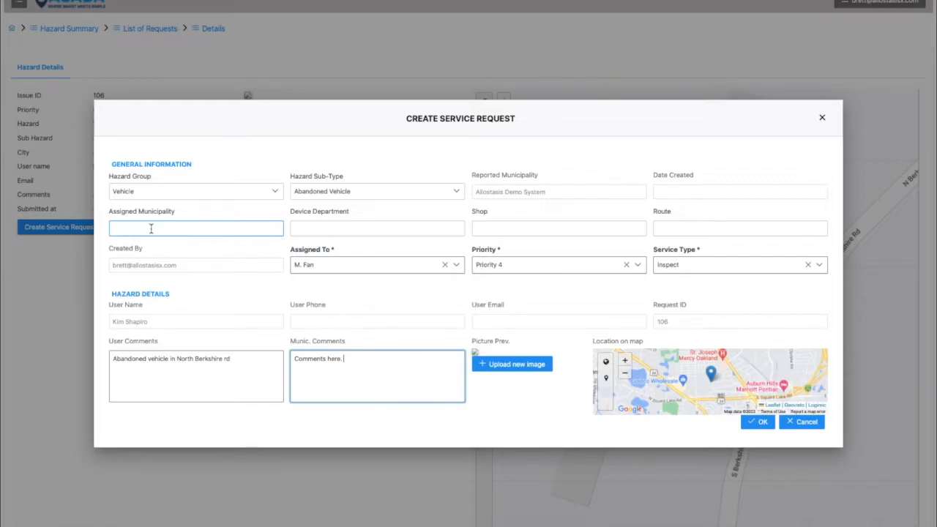
pyautogui.click(626, 361)
pyautogui.click(626, 361)
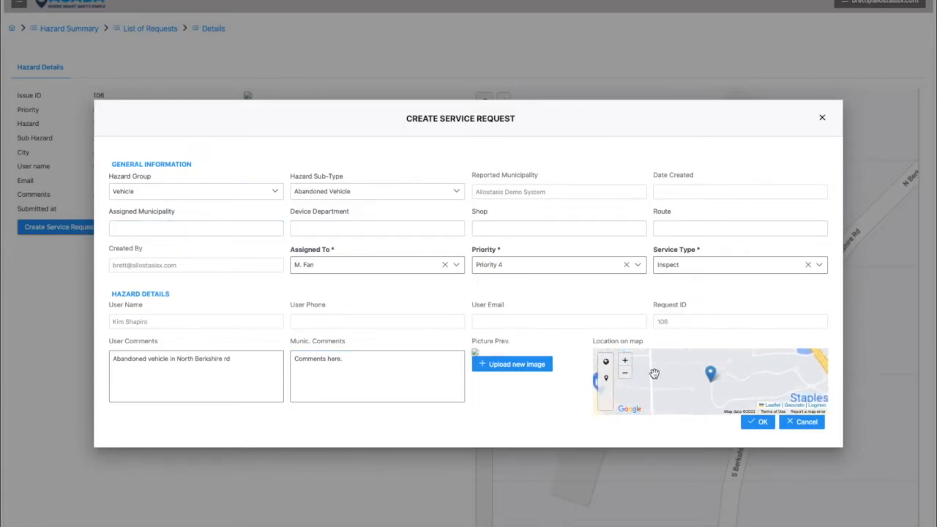
pyautogui.moveTo(706, 390)
pyautogui.mouseDown()
pyautogui.moveTo(669, 384)
pyautogui.moveTo(682, 366)
pyautogui.moveTo(788, 366)
pyautogui.moveTo(794, 357)
pyautogui.mouseUp()
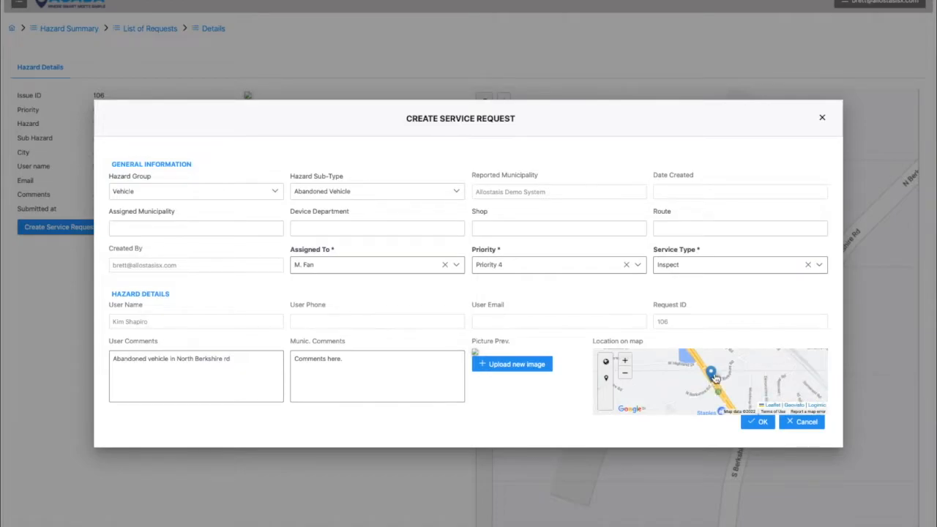
pyautogui.click(754, 424)
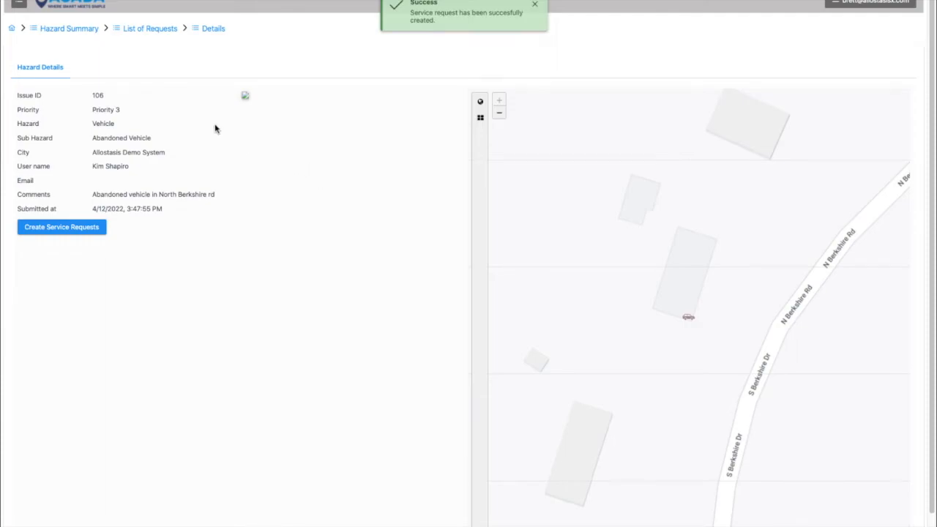
# Go to the service requests overview and open the newly opened Priority 4 vehicle request for editing.
pyautogui.click(22, 5)
pyautogui.click(46, 38)
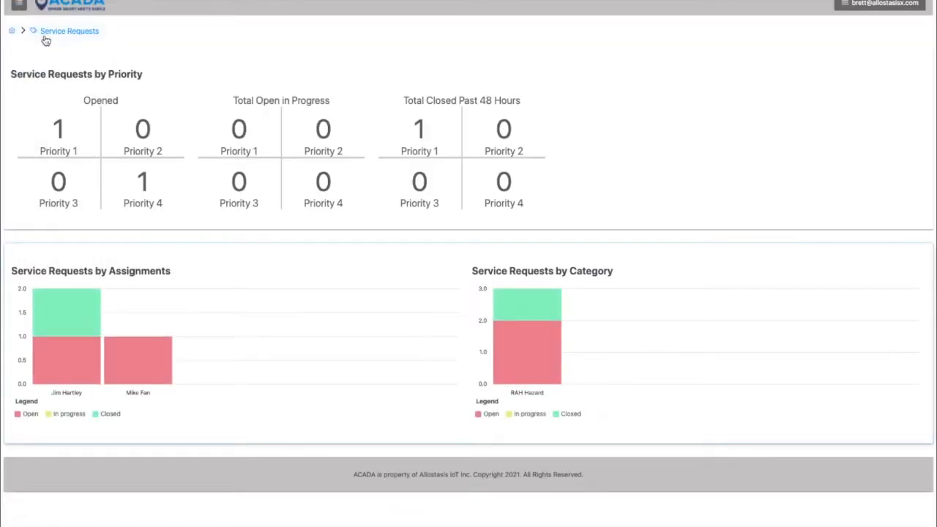
pyautogui.click(144, 180)
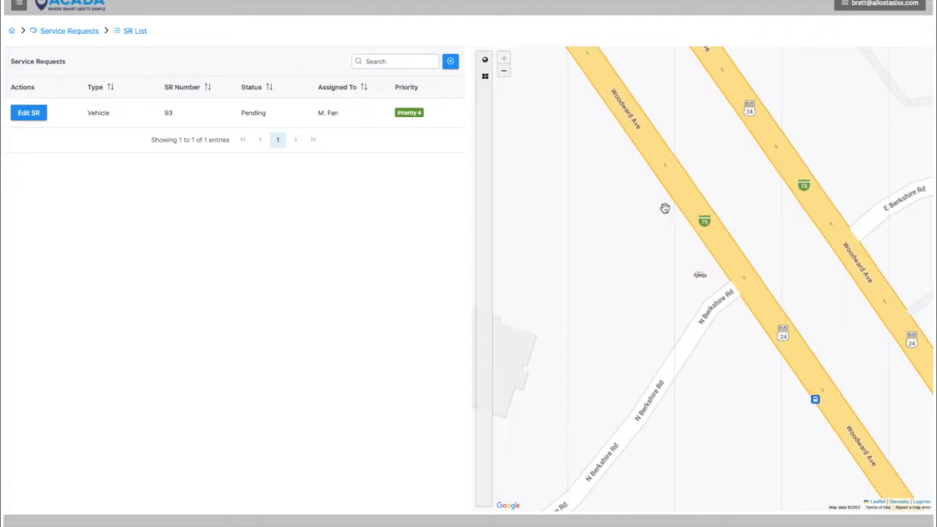
pyautogui.click(29, 114)
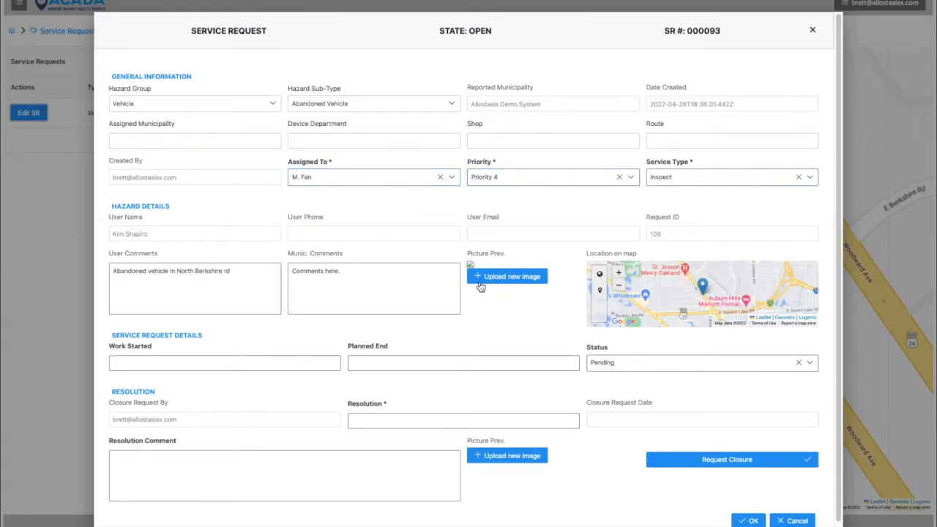
# Set both the Work Started and Planned End dates of the service request to 04-26-2022.
pyautogui.click(152, 358)
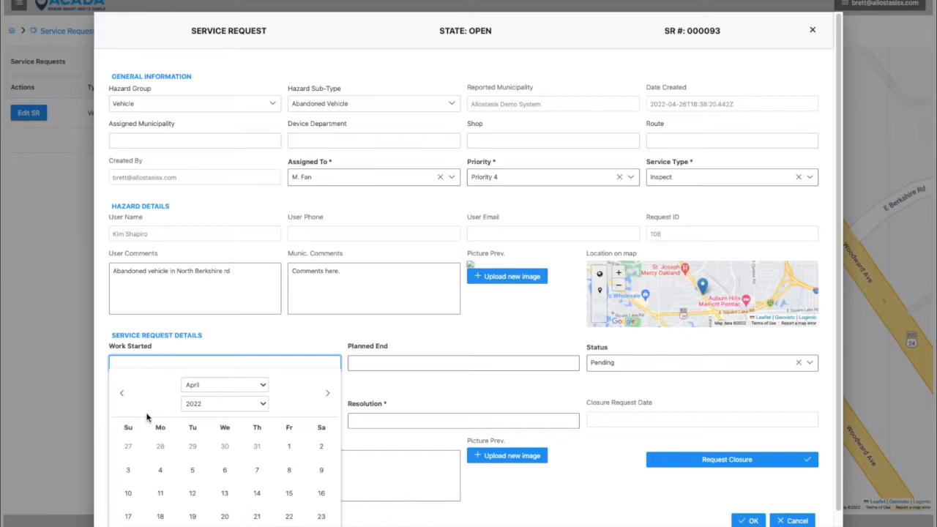
pyautogui.scroll(-1, 197, 444)
pyautogui.click(227, 352)
pyautogui.click(385, 433)
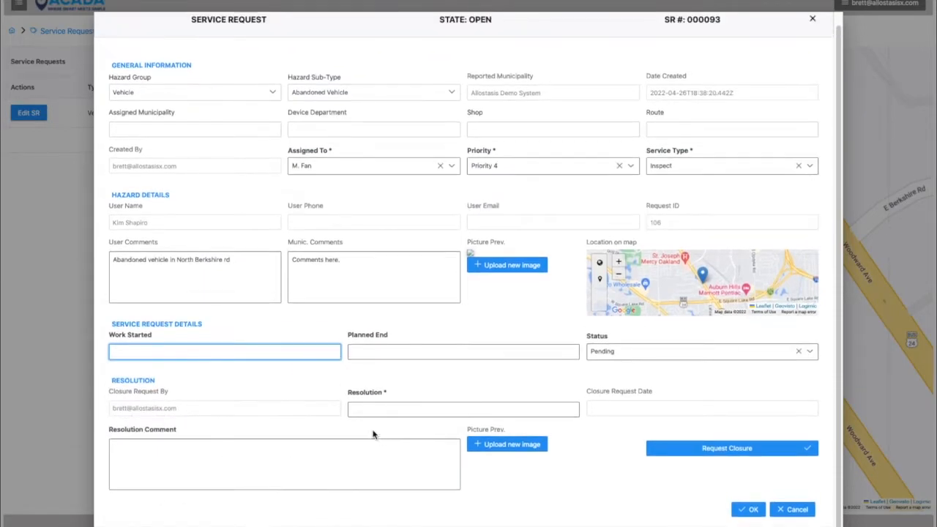
pyautogui.click(316, 352)
pyautogui.click(193, 505)
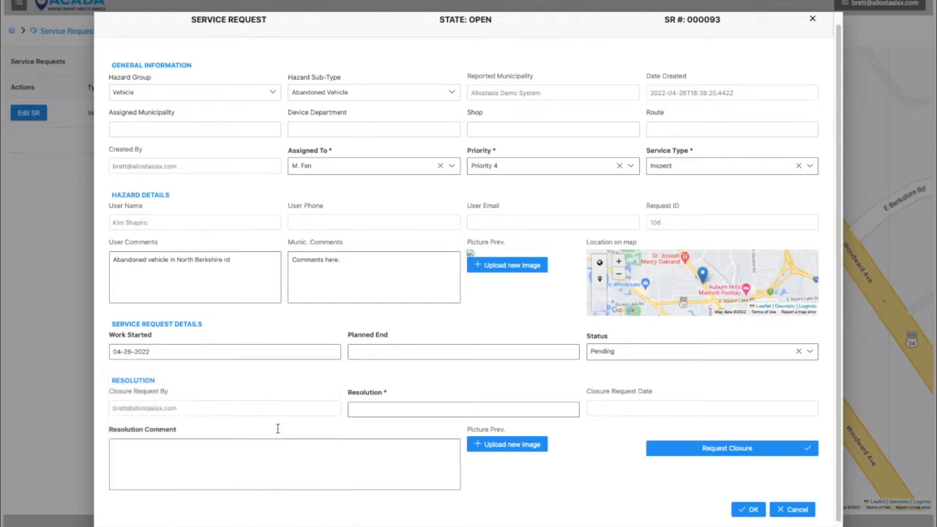
pyautogui.click(385, 350)
pyautogui.click(432, 525)
# Change the service request's status to Work in progress and save the update.
pyautogui.click(661, 358)
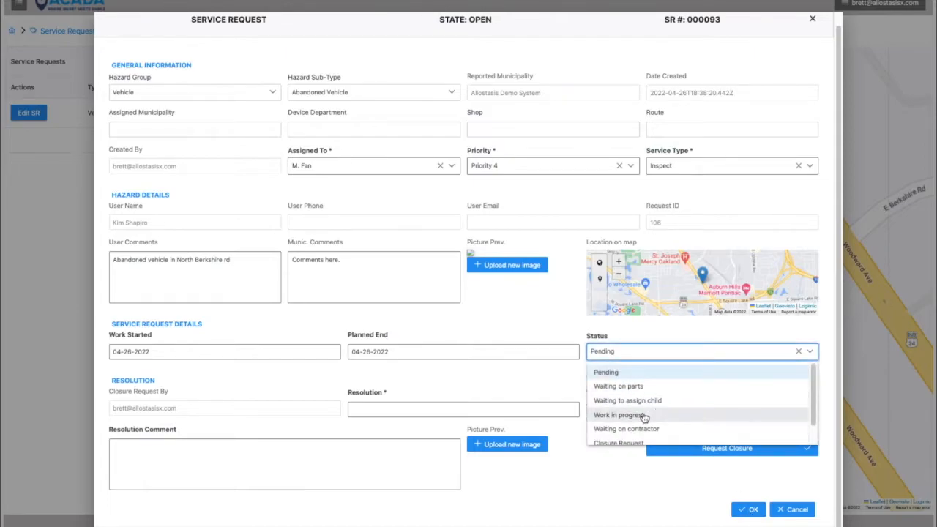
pyautogui.click(643, 414)
pyautogui.press('Escape')
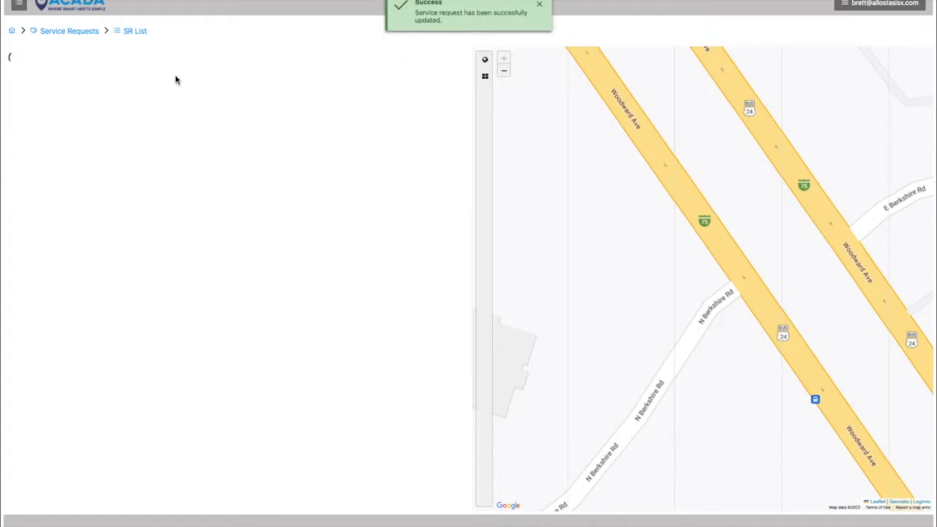
# Return to the service requests overview and reopen the in-progress Priority 4 vehicle request for editing.
pyautogui.click(66, 32)
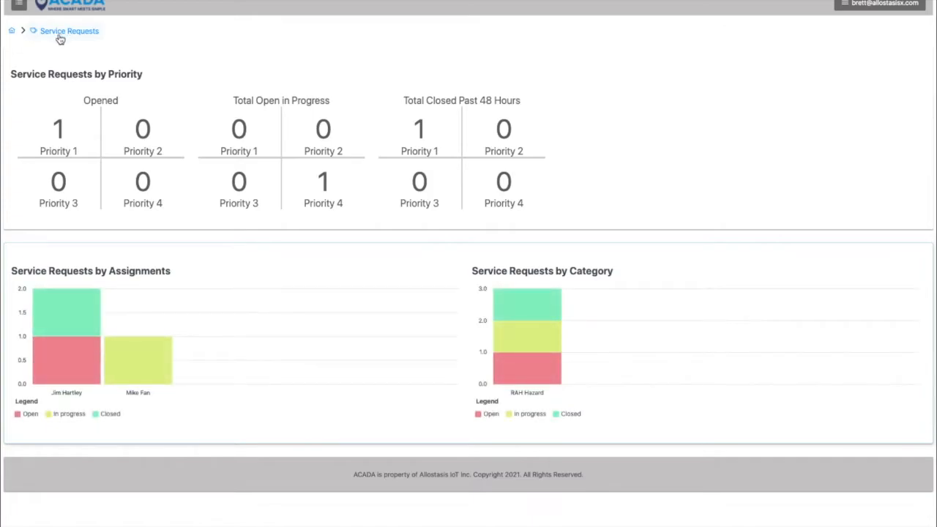
pyautogui.click(324, 181)
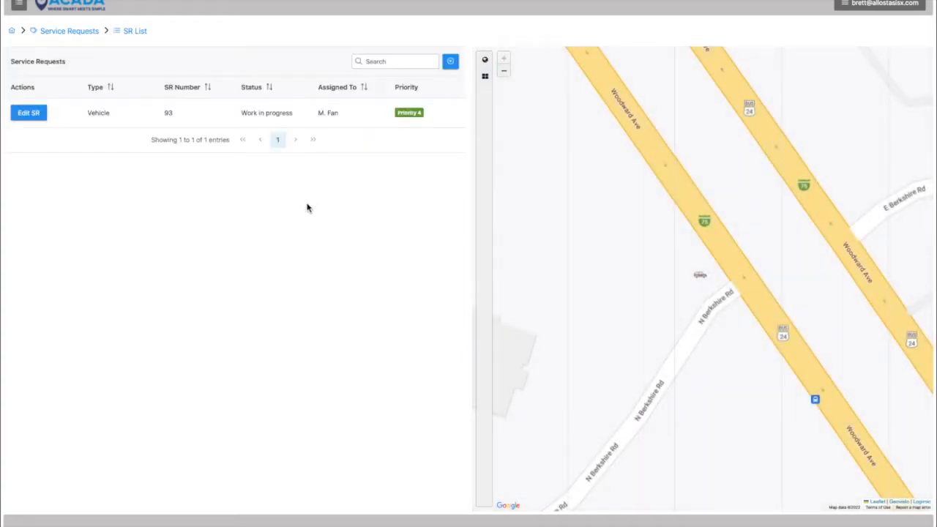
pyautogui.click(34, 116)
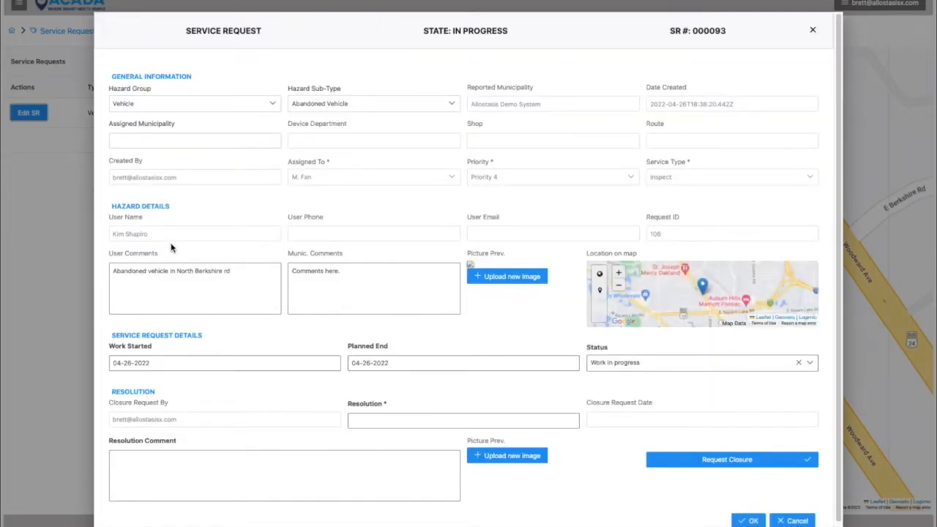
# Enter the resolution "towed the car." with the resolution comment "additional comments", and request closure of the service request.
pyautogui.click(380, 417)
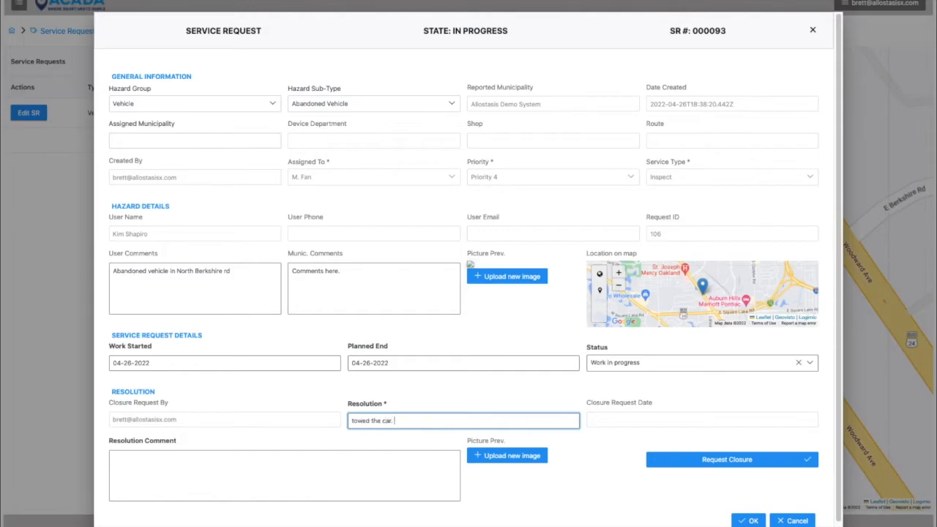
pyautogui.click(346, 464)
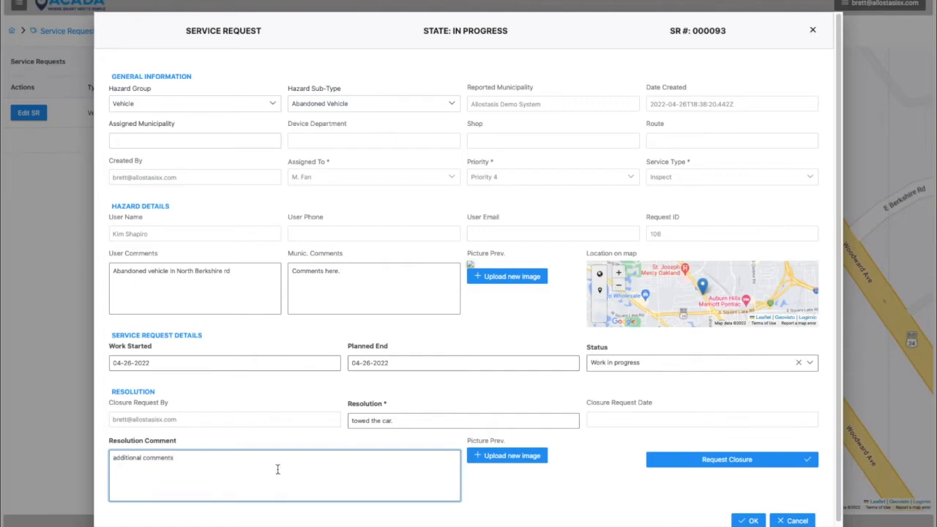
pyautogui.click(732, 460)
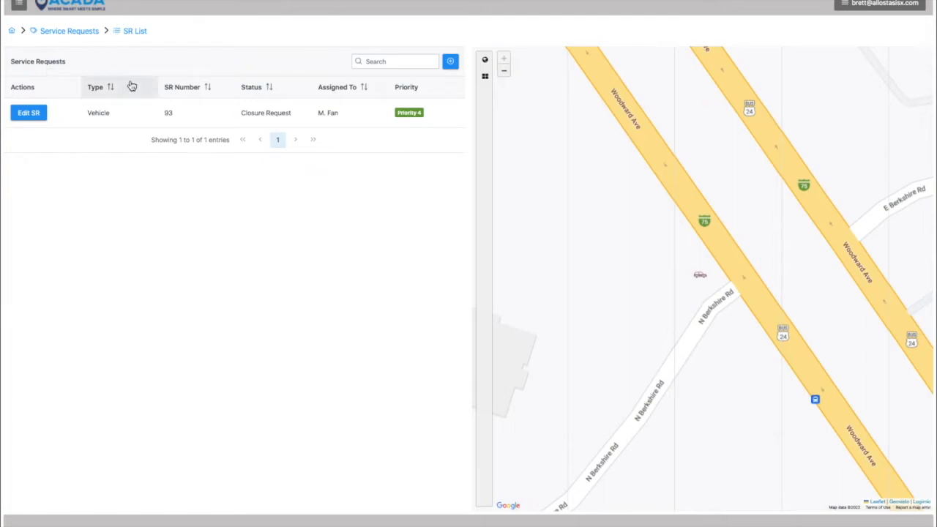
# Reopen the vehicle request awaiting closure, set its closure status to Approved and save it.
pyautogui.click(25, 115)
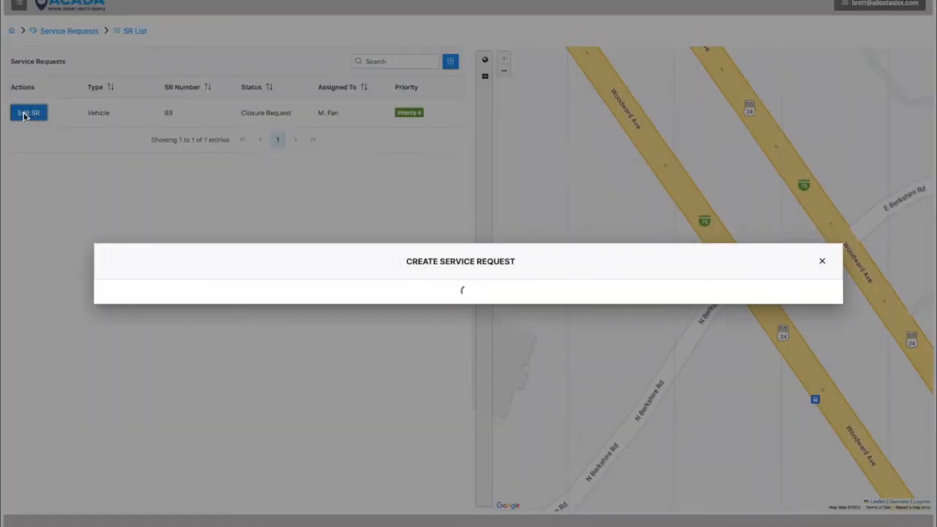
pyautogui.scroll(-1, 431, 414)
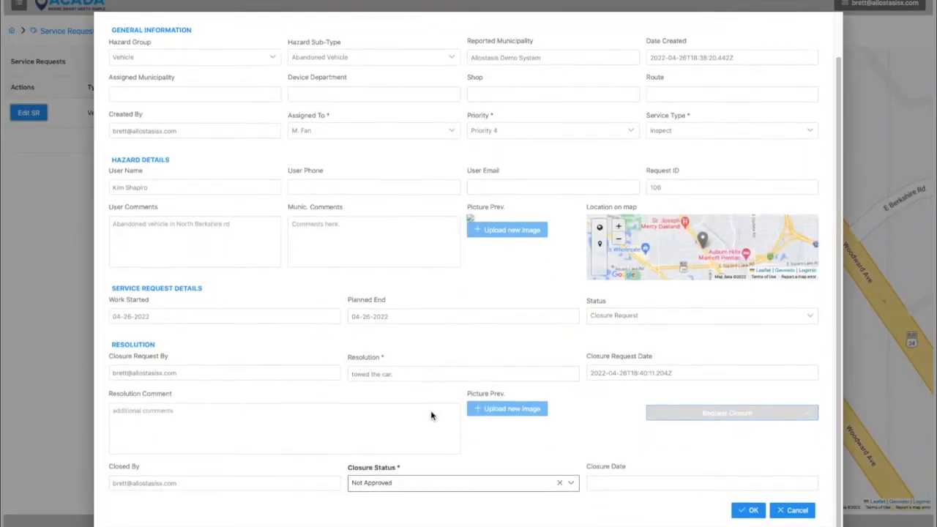
pyautogui.click(469, 485)
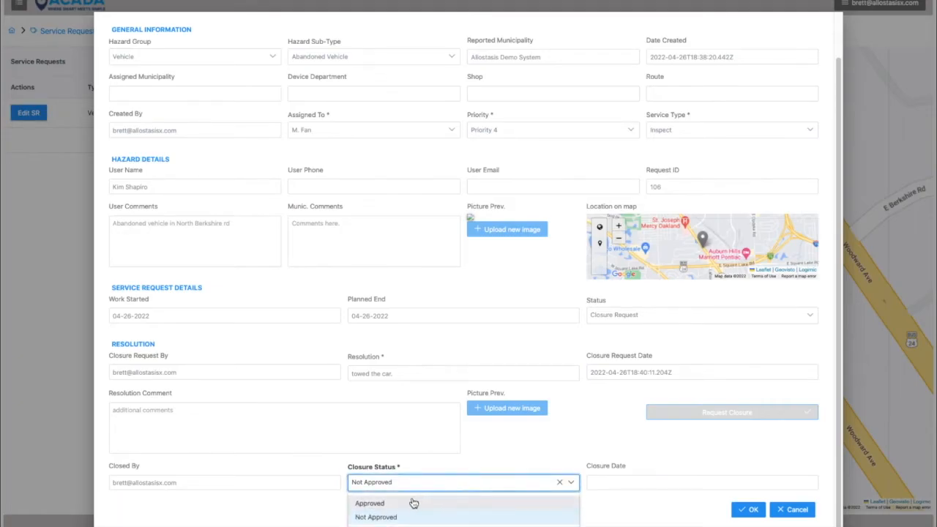
pyautogui.click(378, 504)
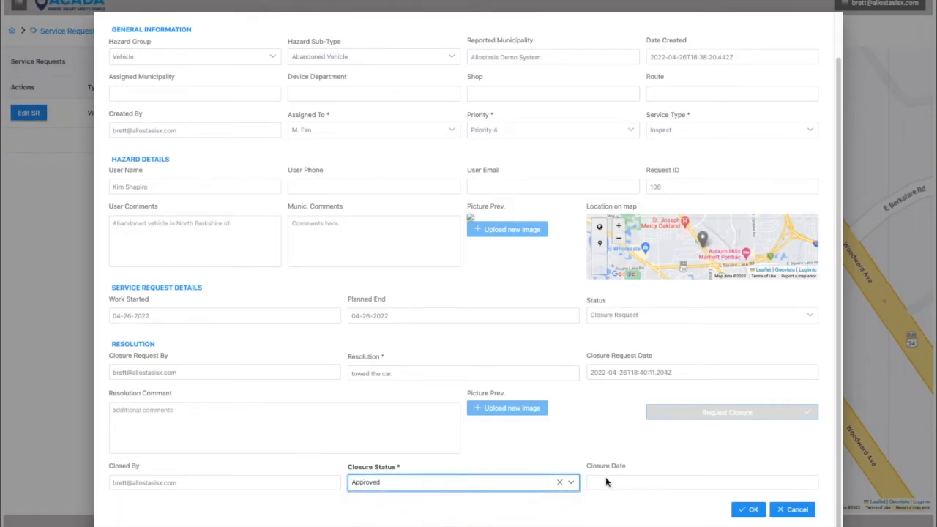
pyautogui.click(748, 511)
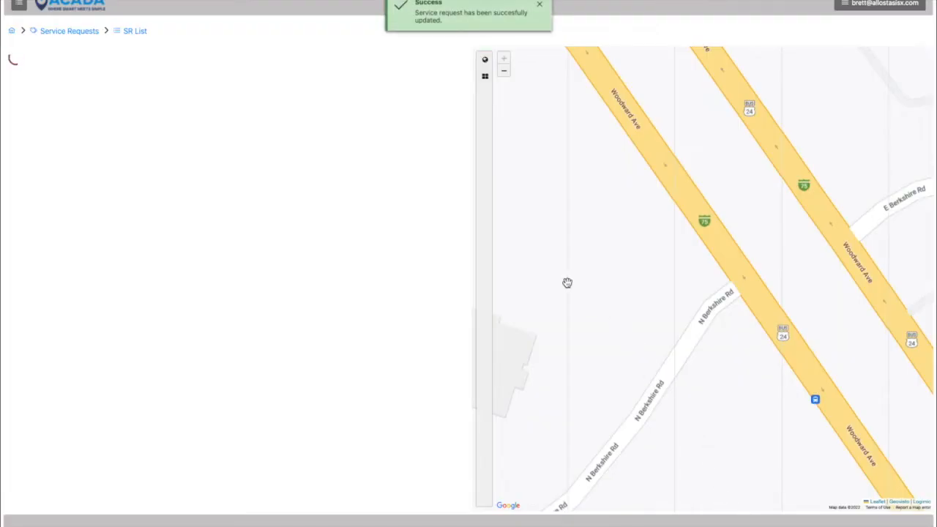
# View the Priority 4 requests closed in the past 48 hours, and return to the home dashboard.
pyautogui.click(63, 32)
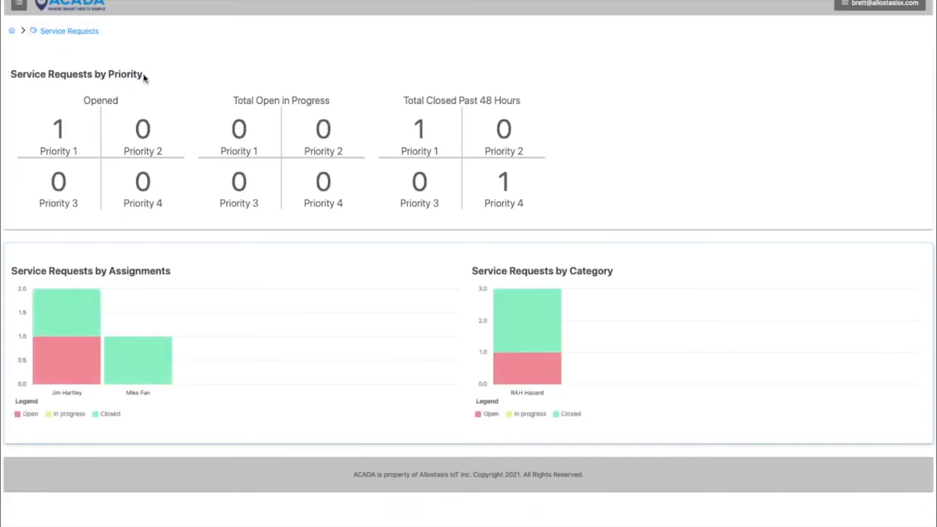
pyautogui.click(505, 183)
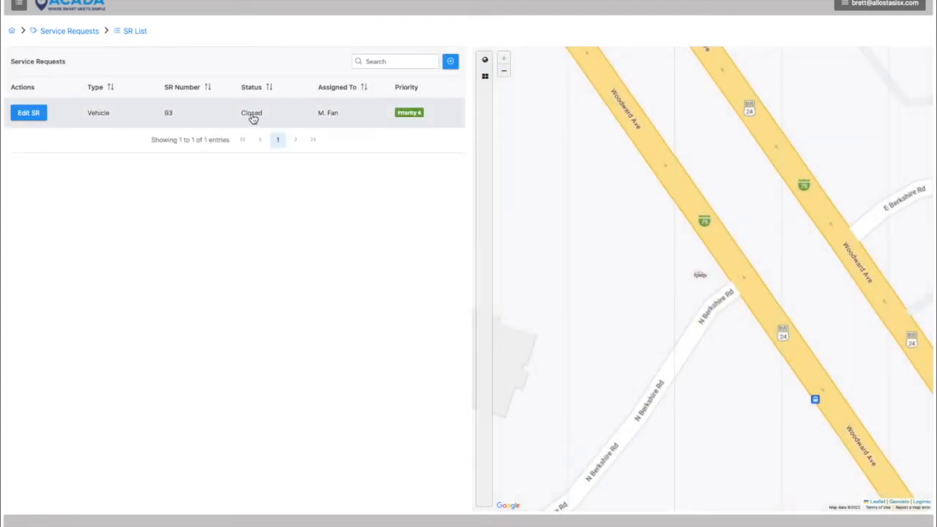
pyautogui.click(12, 33)
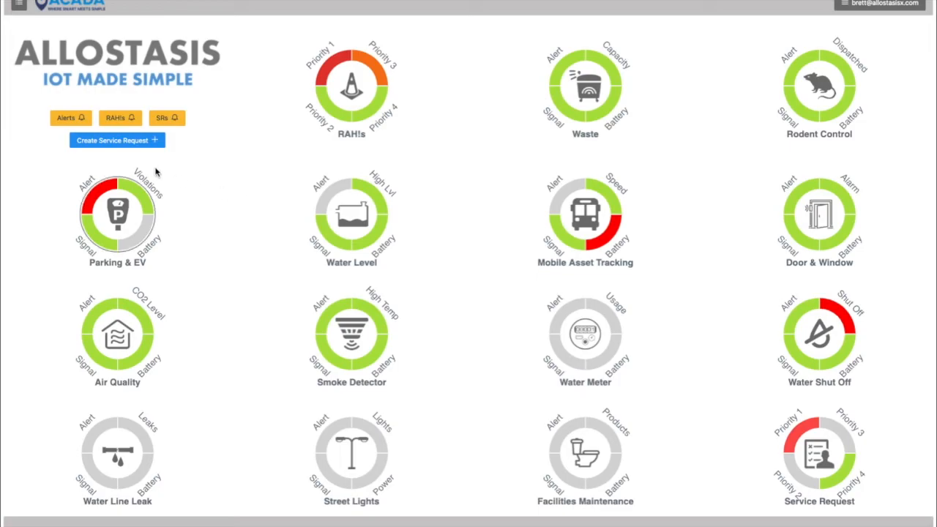
# Start a new service request with hazard group Animals and hazard sub-type Escaped Animal.
pyautogui.click(119, 141)
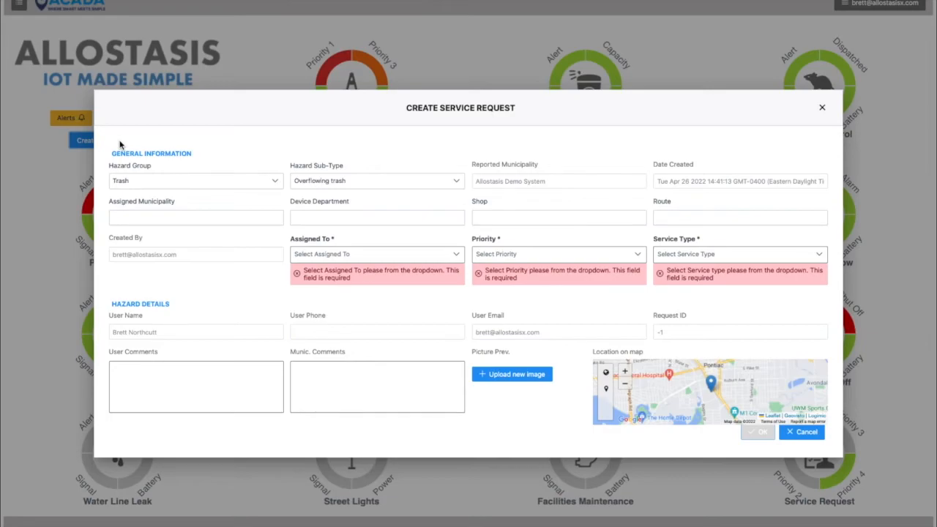
pyautogui.click(255, 187)
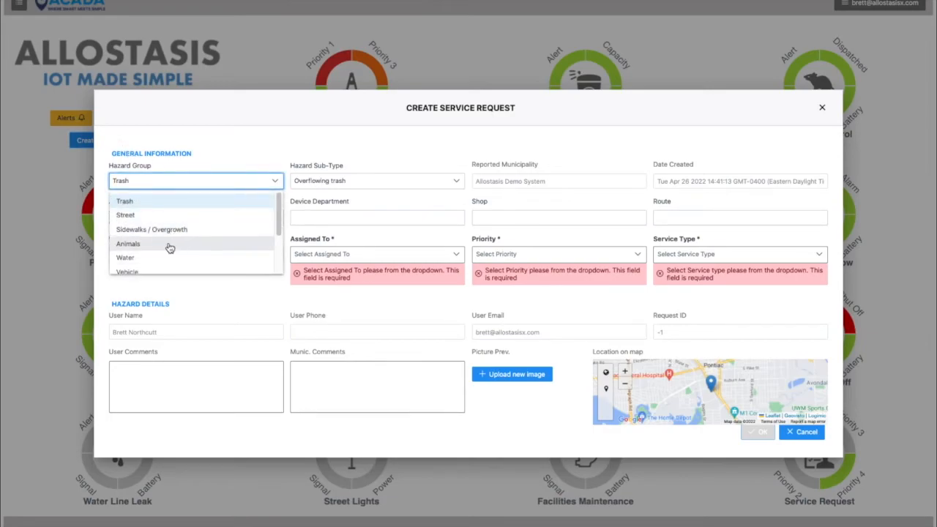
pyautogui.click(339, 182)
pyautogui.click(228, 184)
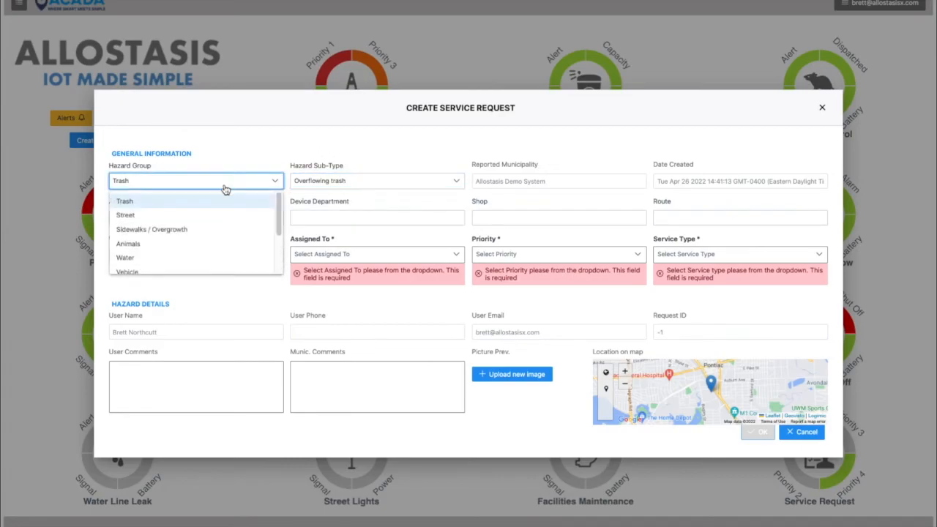
pyautogui.click(161, 246)
pyautogui.click(339, 183)
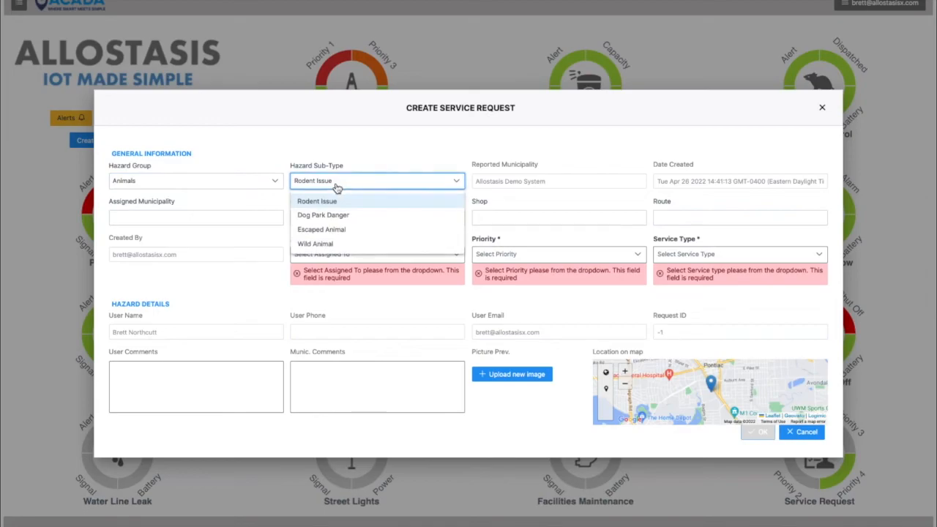
pyautogui.click(328, 231)
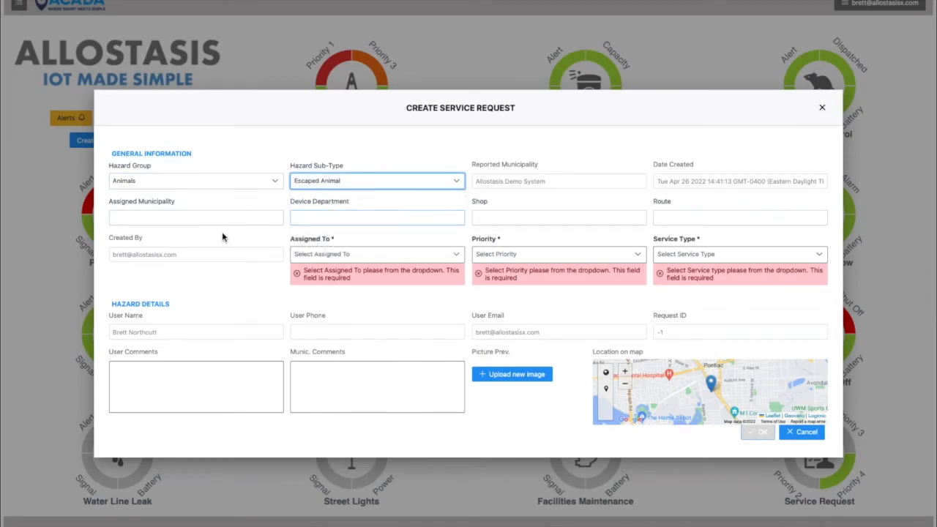
# Examine the available assignees and the area around the location marker on the map, and cancel the new service request.
pyautogui.click(349, 256)
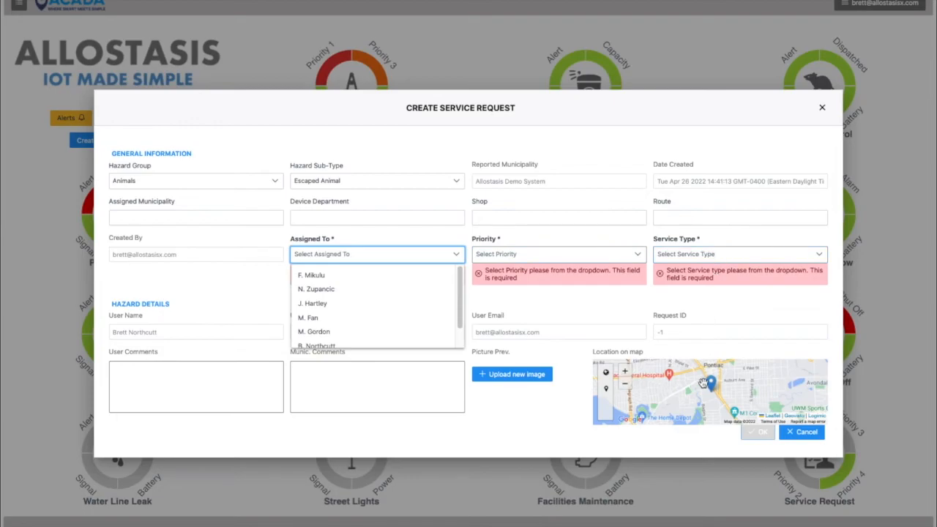
pyautogui.click(627, 373)
pyautogui.click(628, 374)
pyautogui.click(628, 374)
pyautogui.moveTo(683, 388)
pyautogui.mouseDown()
pyautogui.moveTo(668, 413)
pyautogui.moveTo(703, 393)
pyautogui.moveTo(694, 378)
pyautogui.mouseUp()
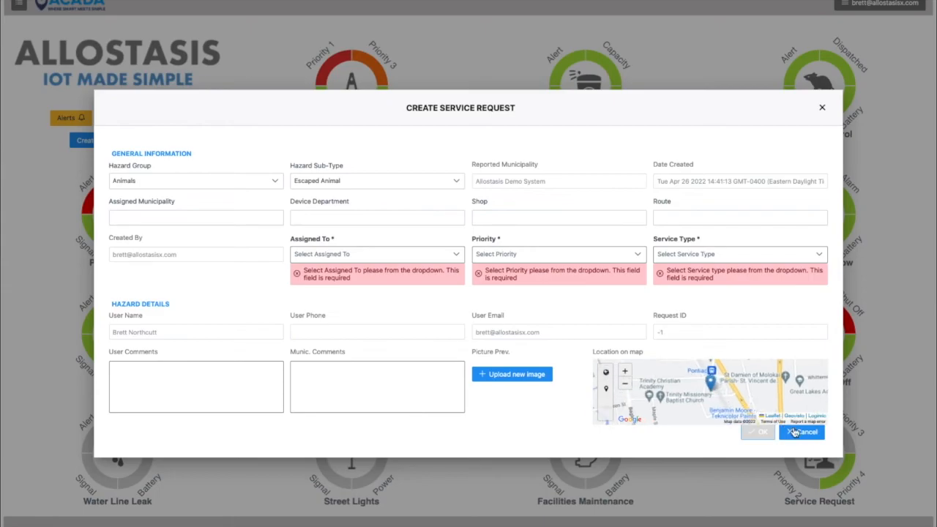
pyautogui.click(802, 432)
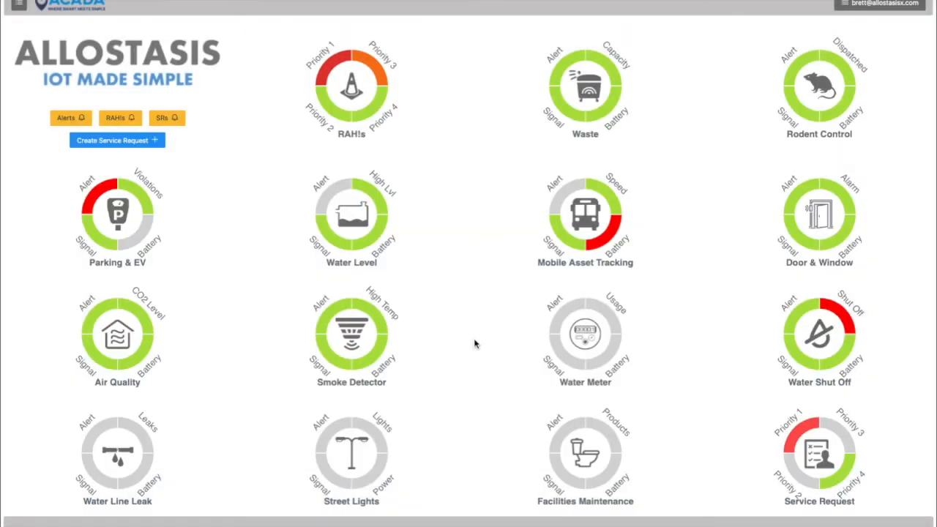